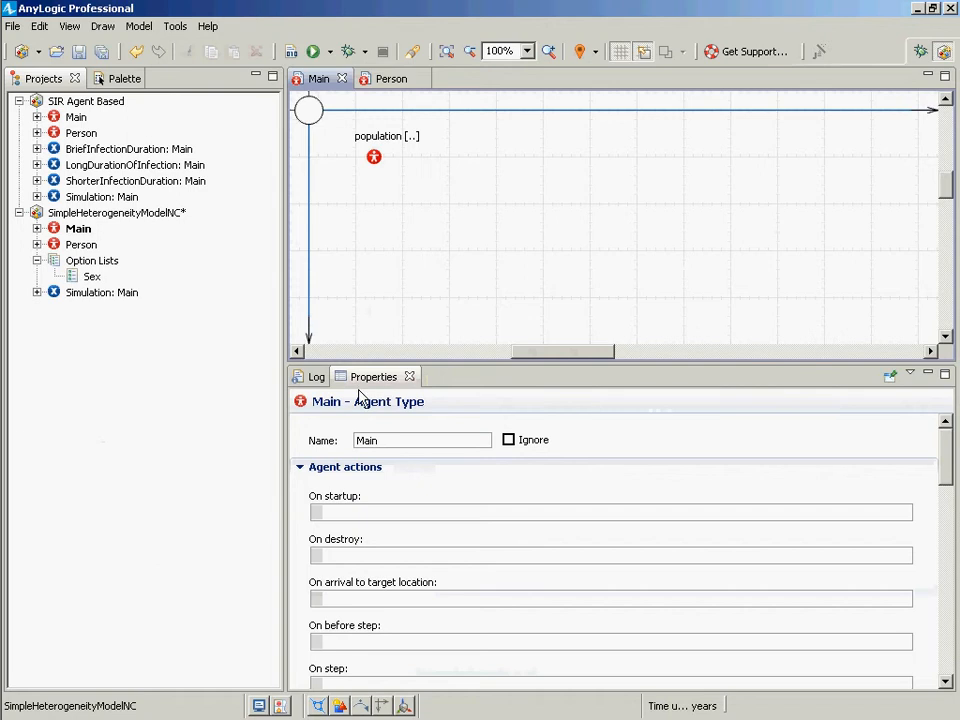
click(357, 379)
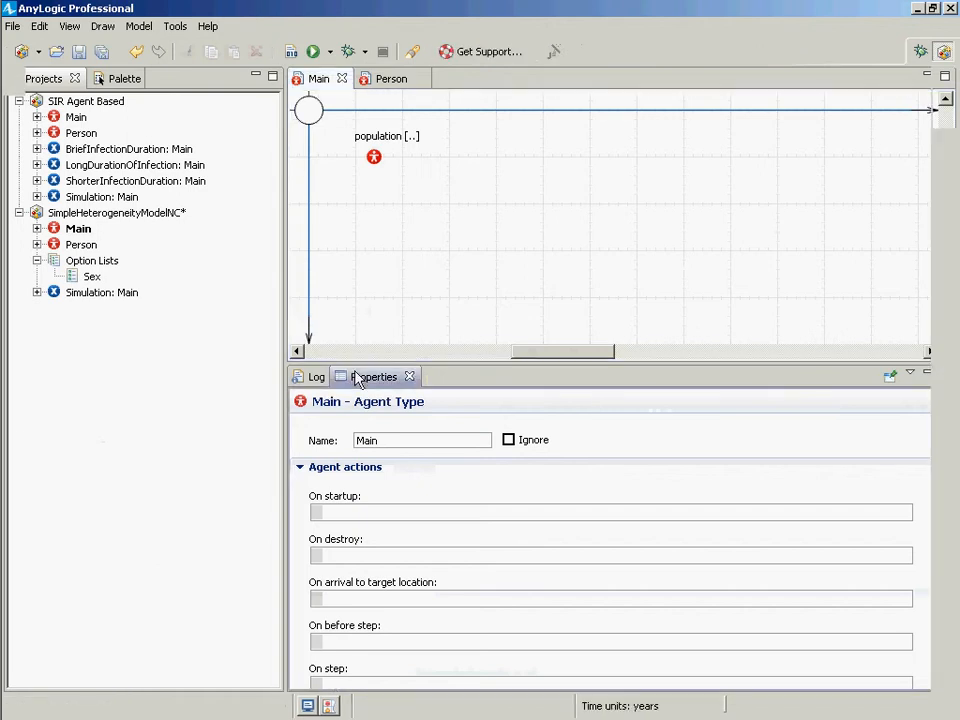
double_click(357, 379)
double_click(133, 78)
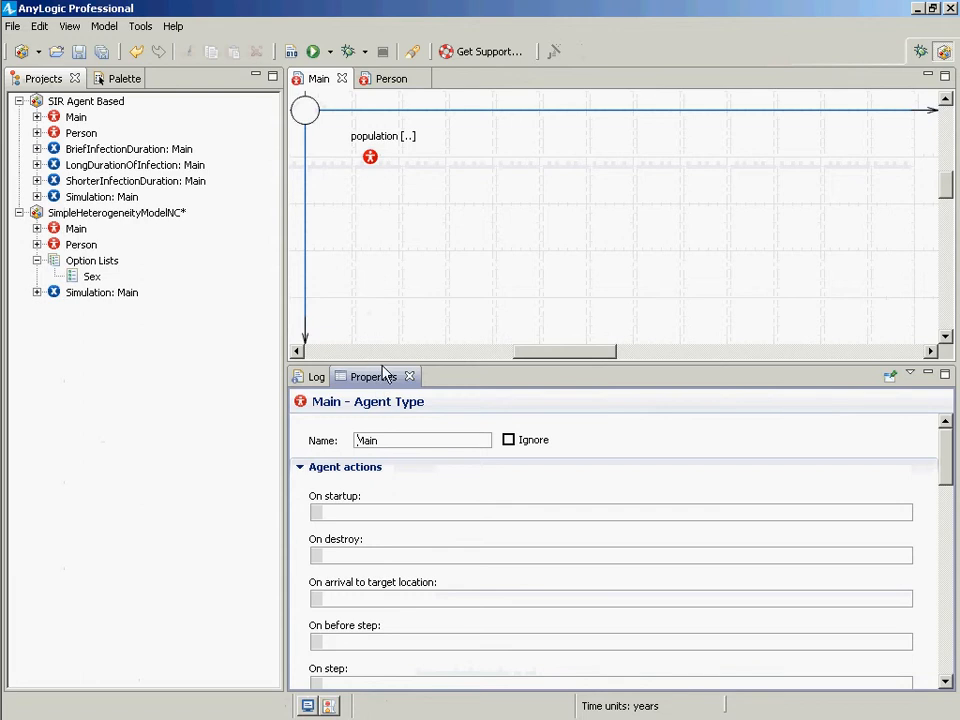
click(70, 26)
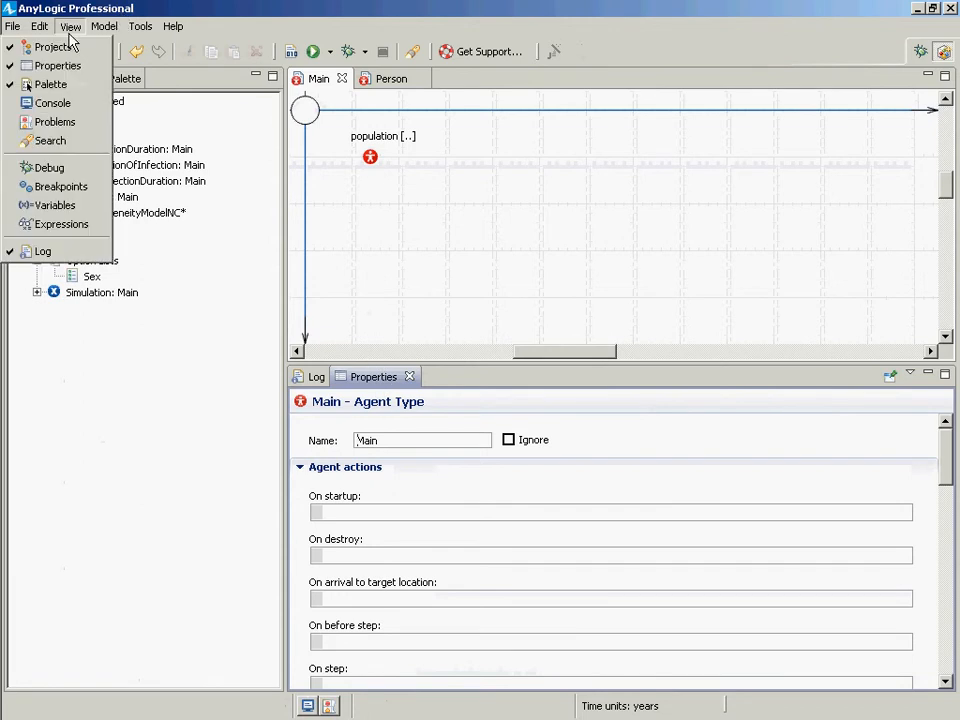
click(375, 378)
Try docking the Properties view beside the editor, below the Projects view and above the editor, returning it to the Log view's group.
drag(375, 380, 846, 231)
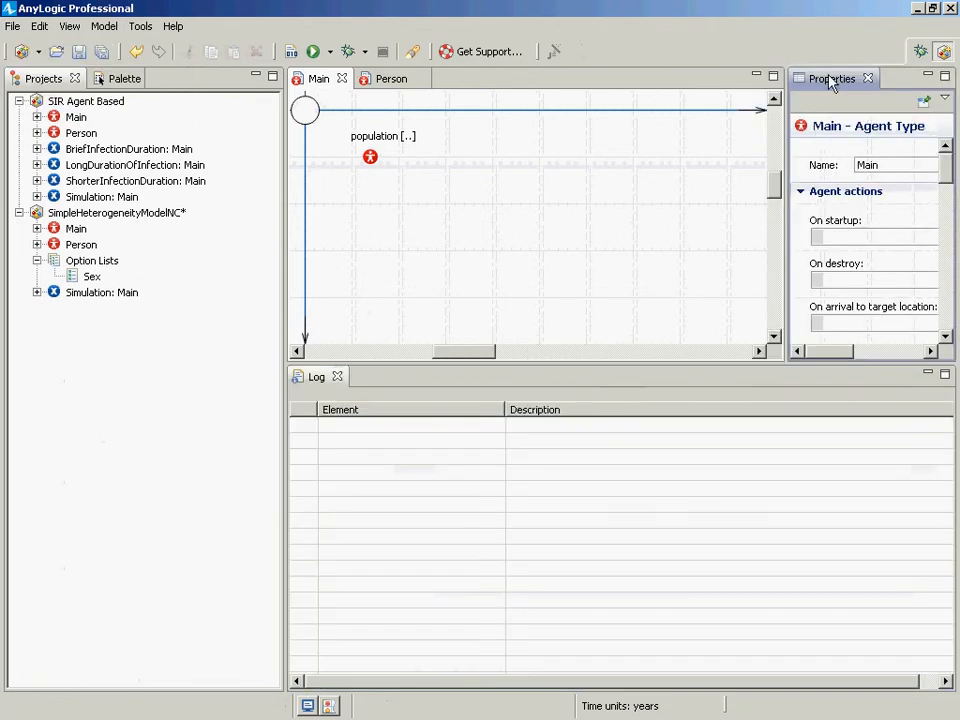
drag(831, 80, 465, 387)
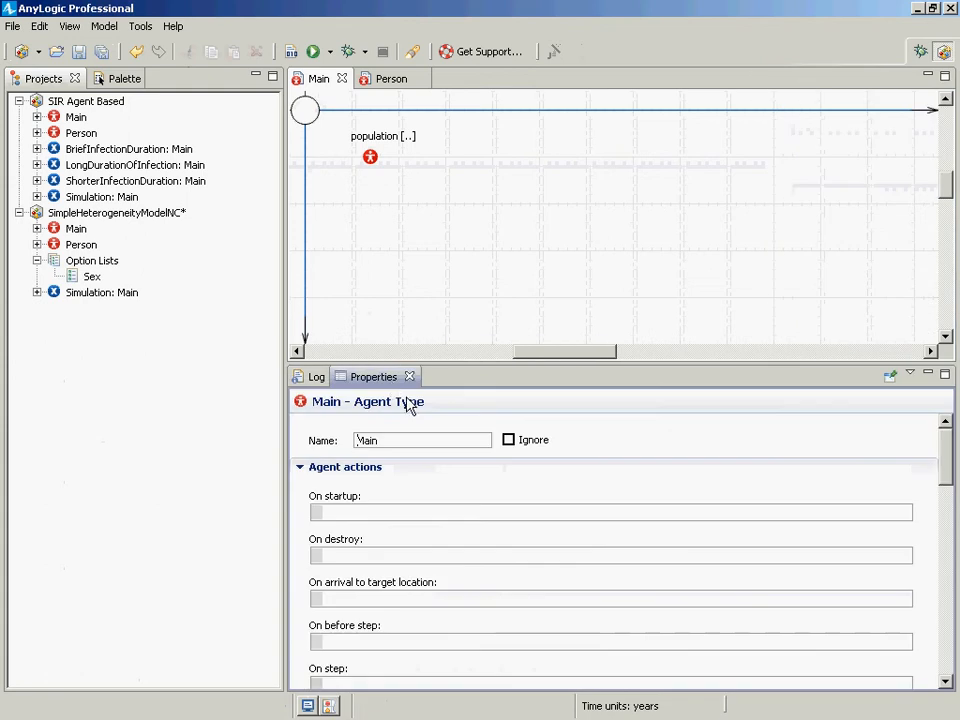
drag(180, 702, 205, 400)
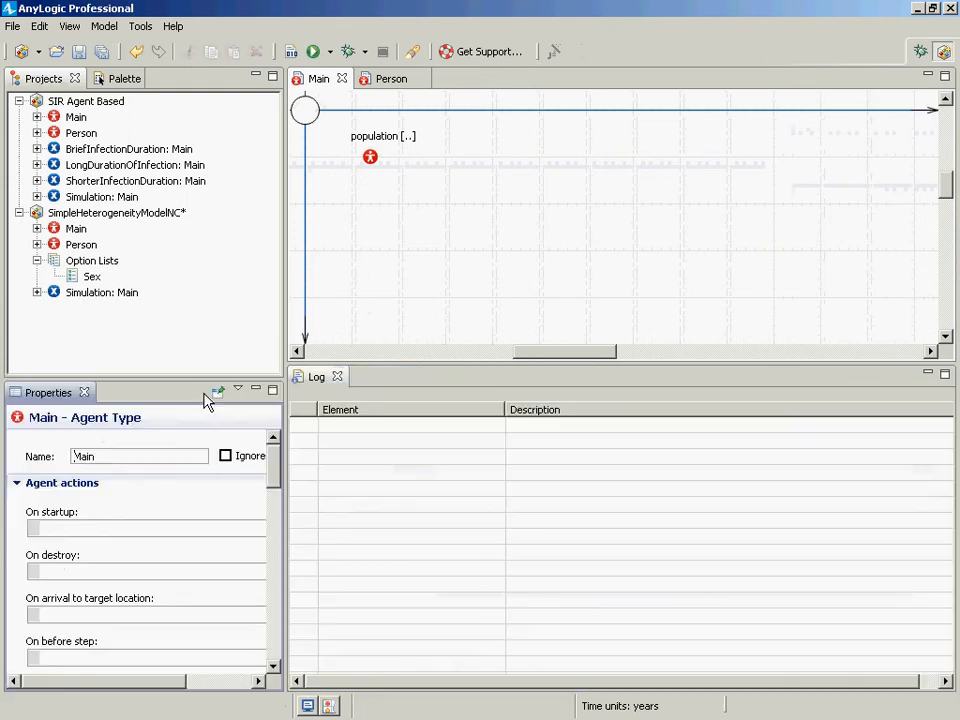
drag(55, 405, 709, 210)
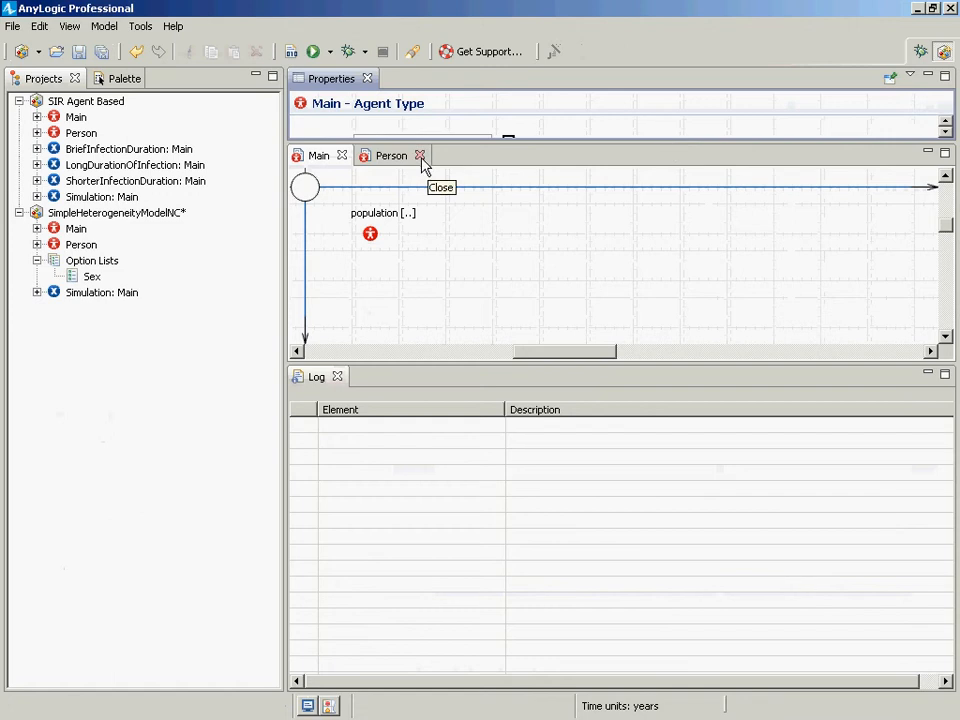
drag(329, 86, 395, 388)
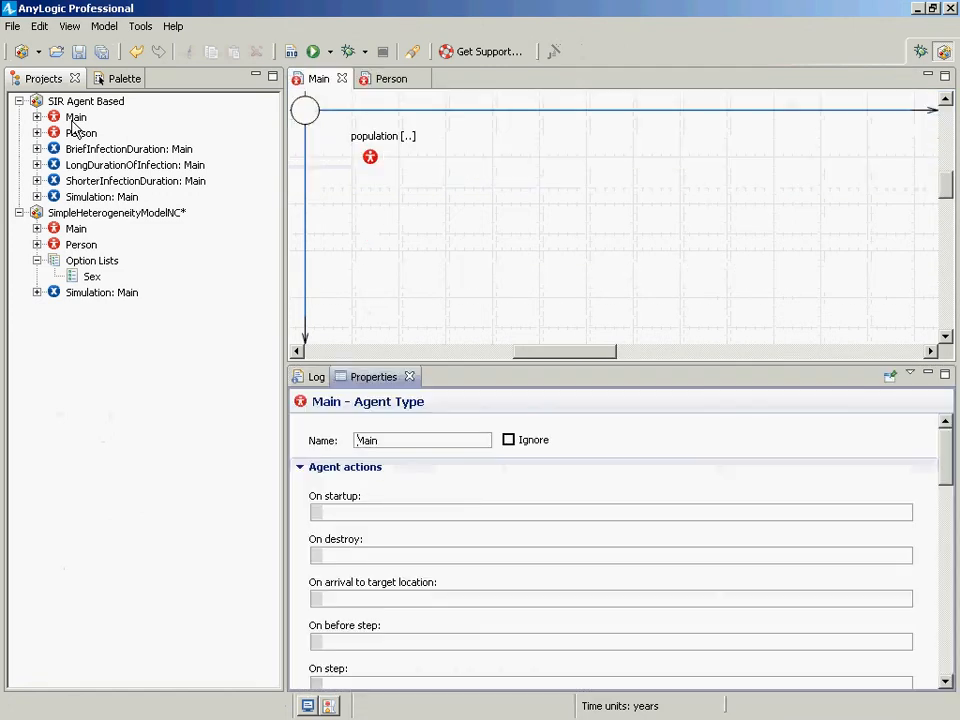
Dock the Palette view beneath the Projects view, and move the Log view beneath Properties before closing it.
click(116, 80)
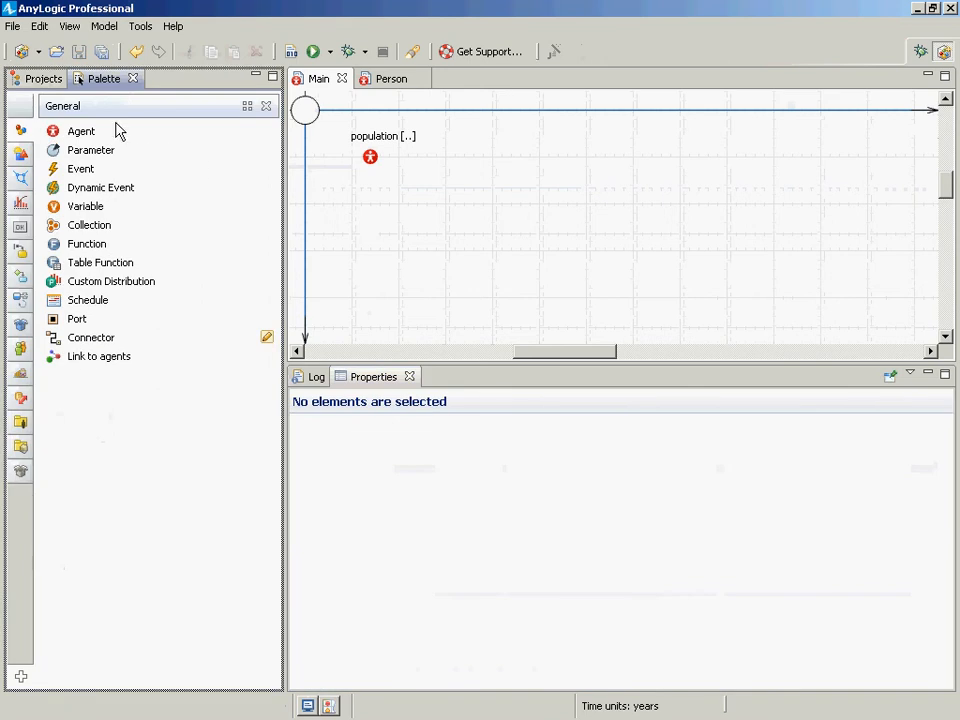
drag(120, 536, 132, 680)
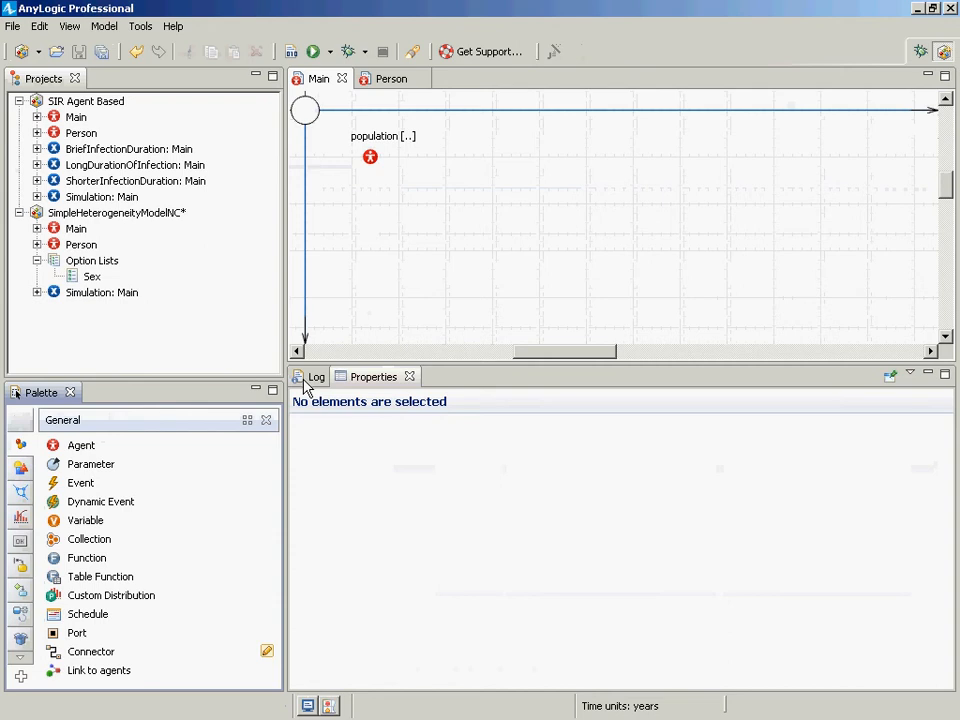
drag(305, 386, 615, 690)
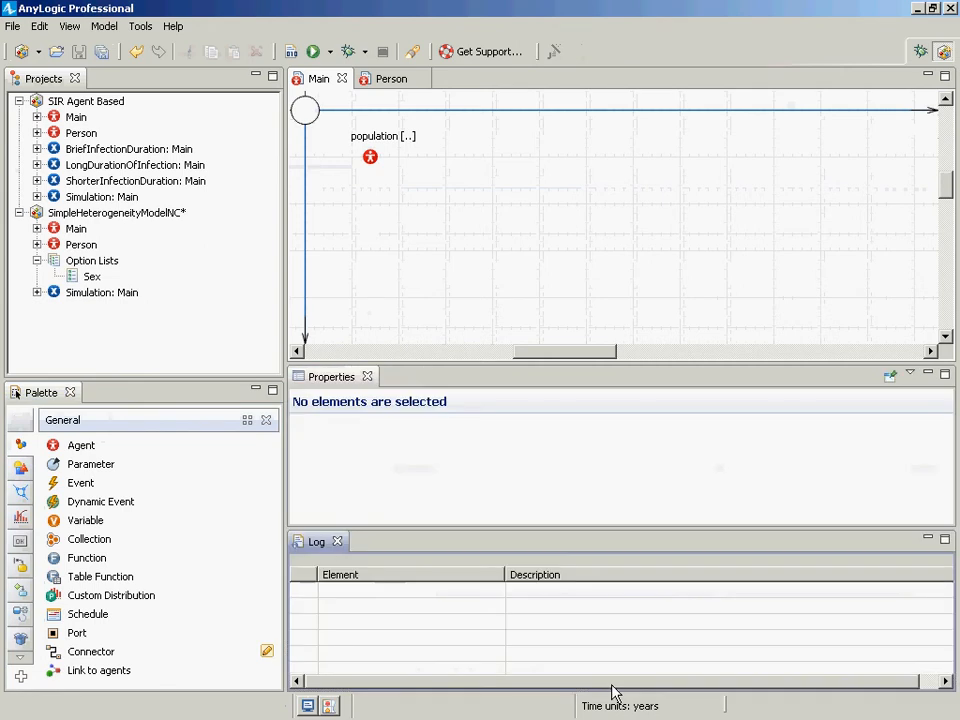
click(337, 541)
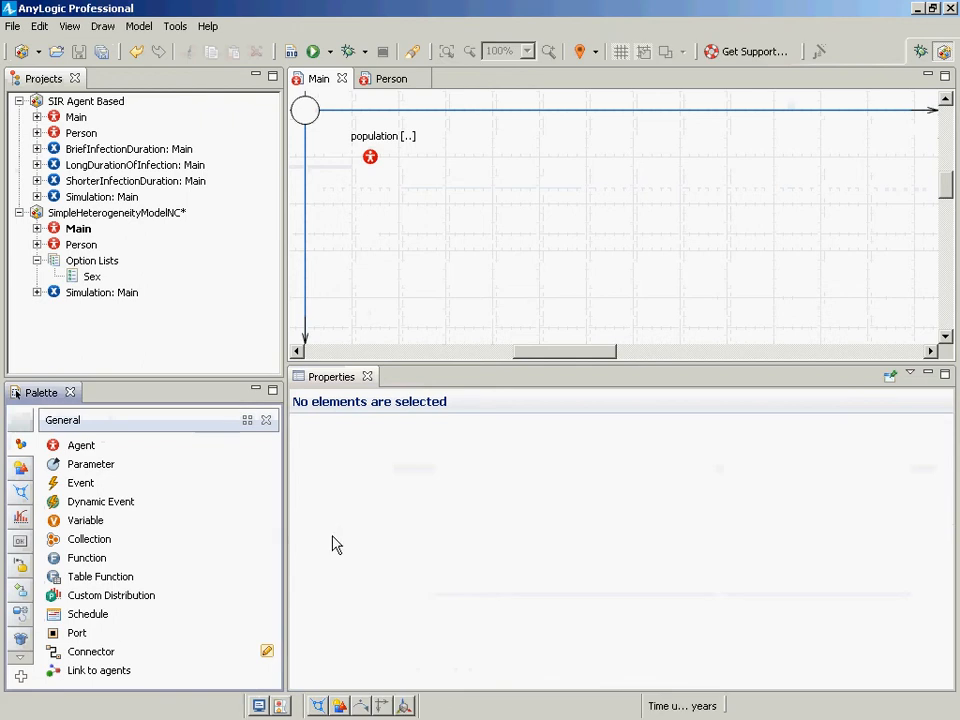
Show the Console view and group it with Properties, trying it once in a separate pane beside the editor.
click(70, 26)
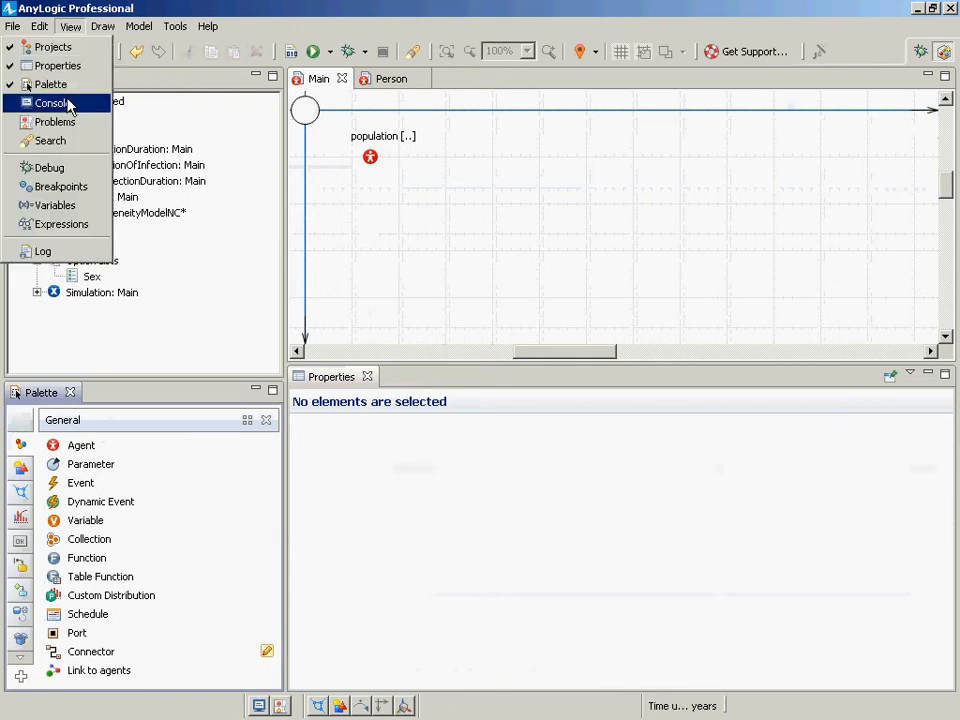
click(52, 103)
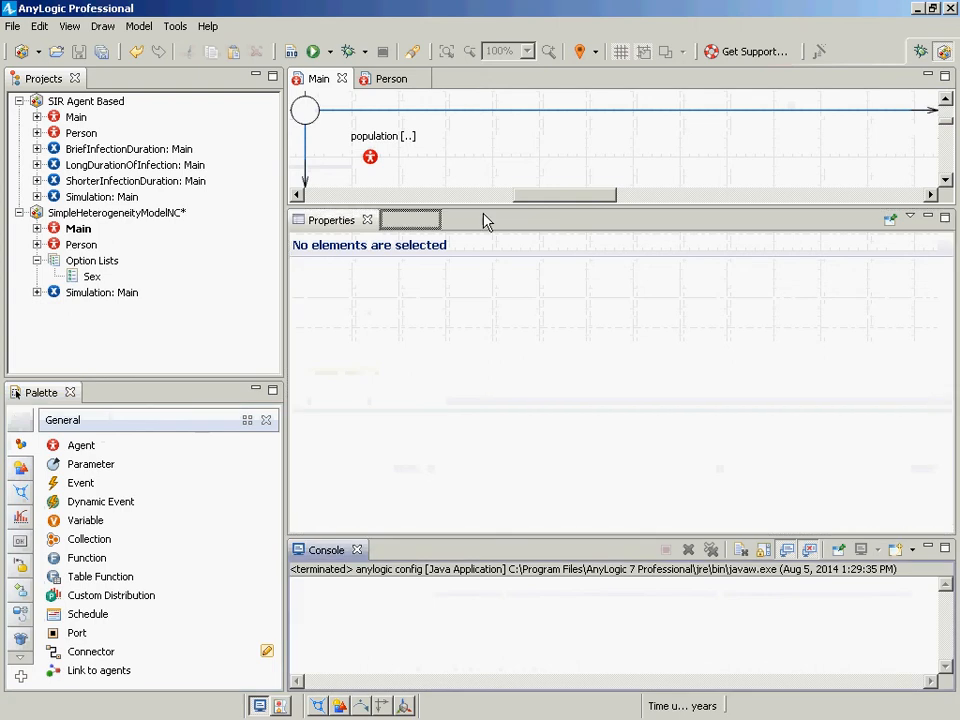
drag(484, 220, 486, 222)
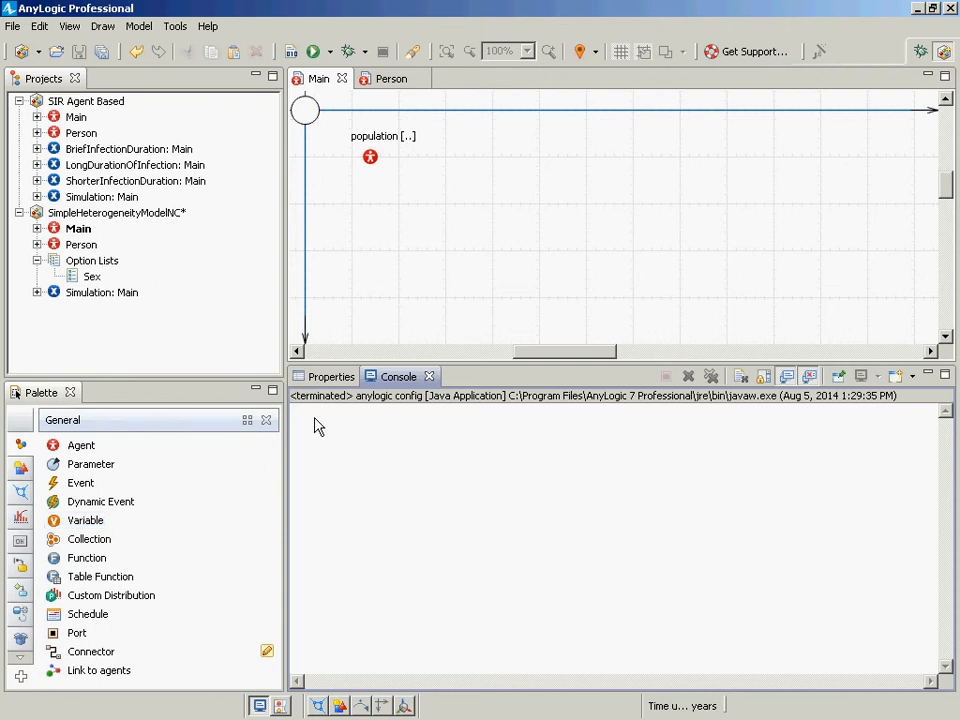
drag(386, 380, 930, 195)
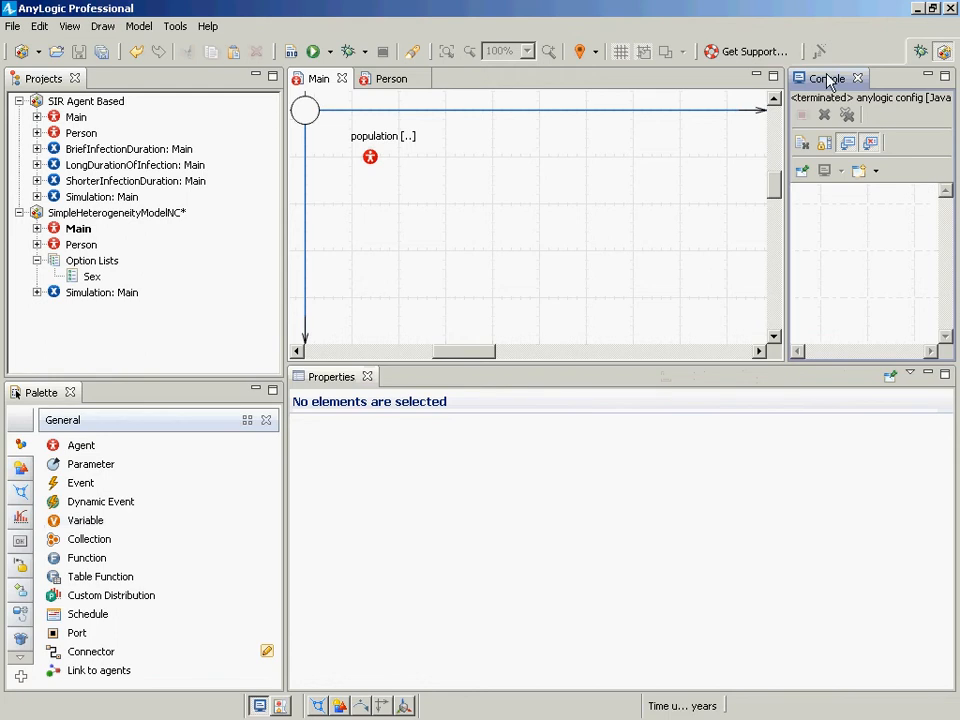
drag(826, 75, 446, 393)
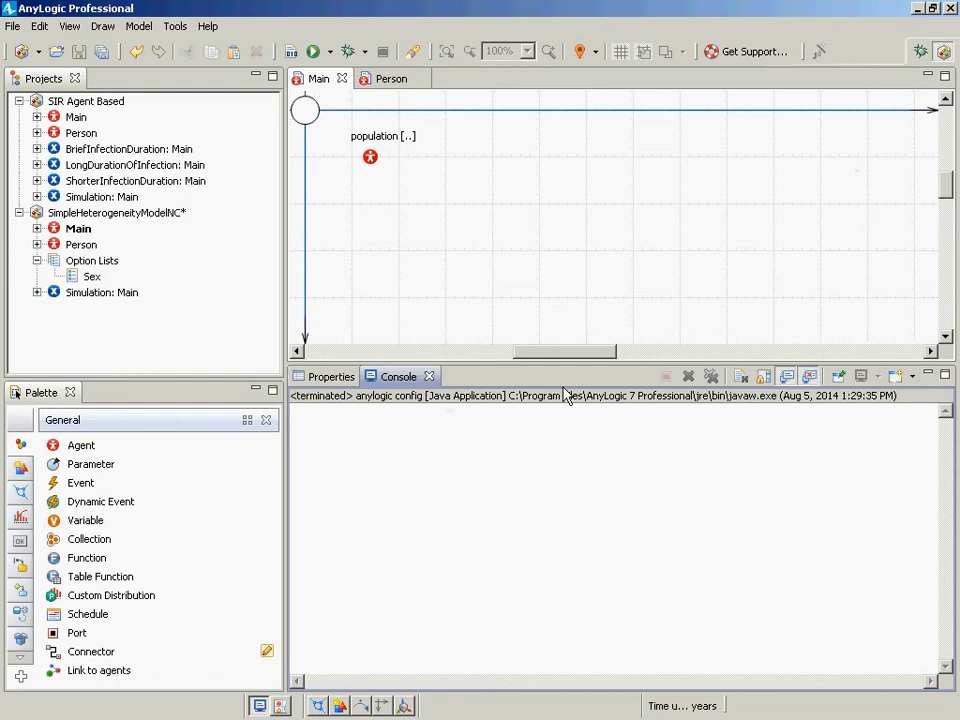
Minimize the group holding Properties and Console, bring the Console view back up and hide it again.
click(926, 378)
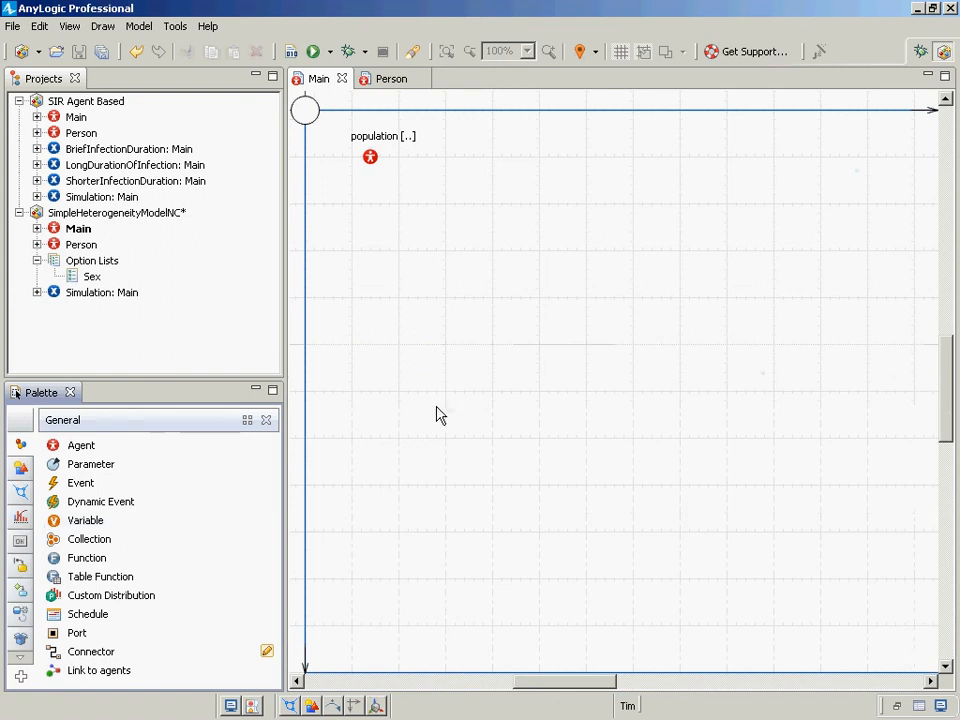
click(68, 26)
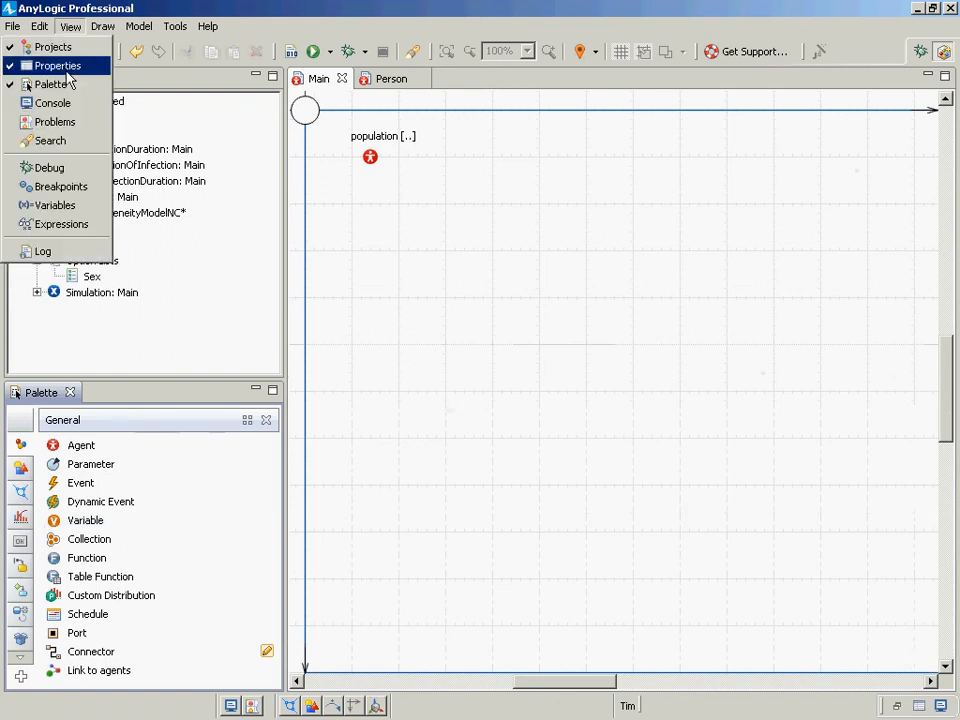
click(57, 108)
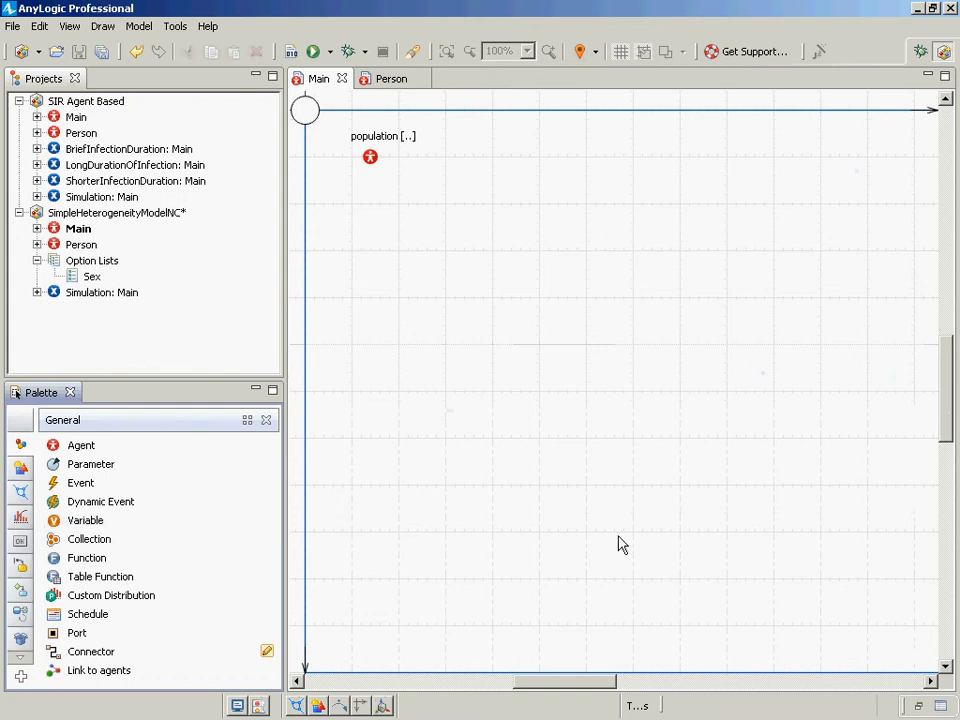
click(64, 27)
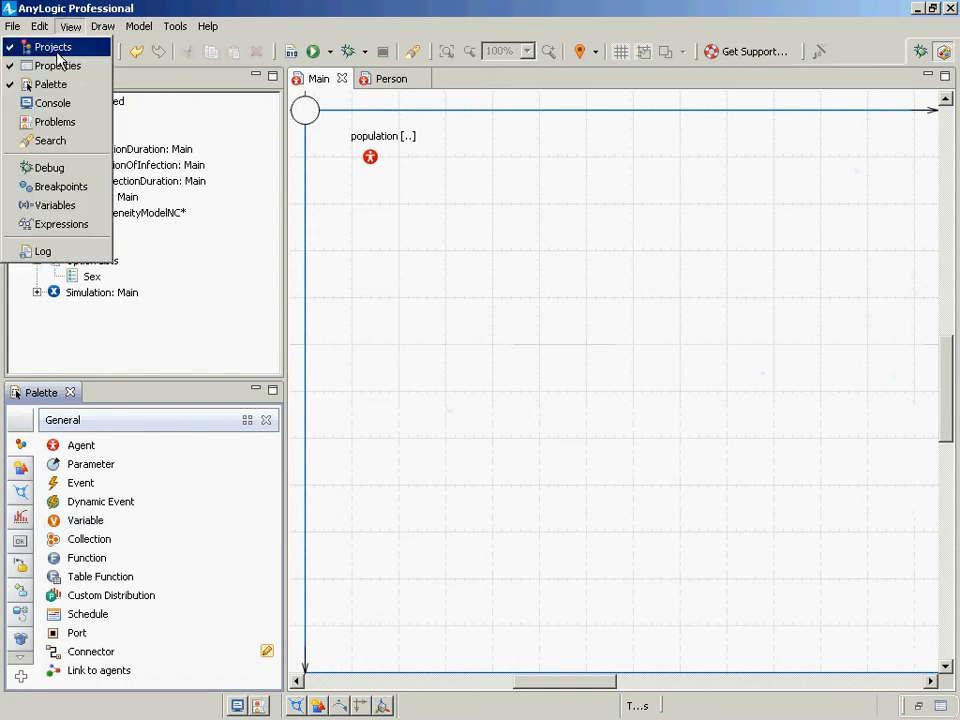
click(48, 103)
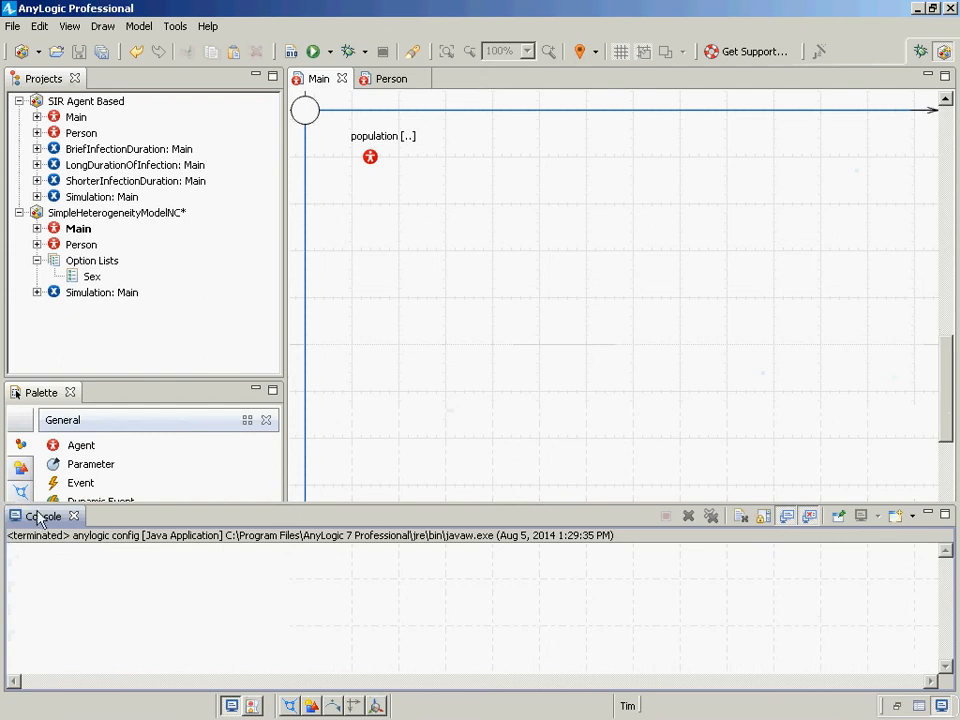
click(926, 515)
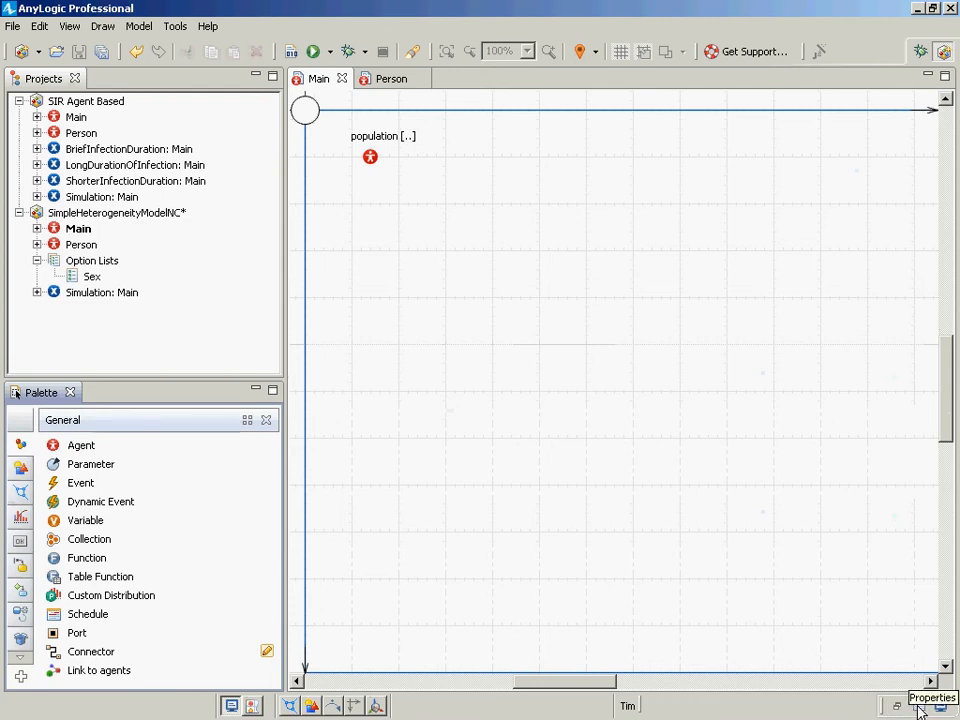
Bring up the minimized Properties view temporarily over the workspace.
click(70, 28)
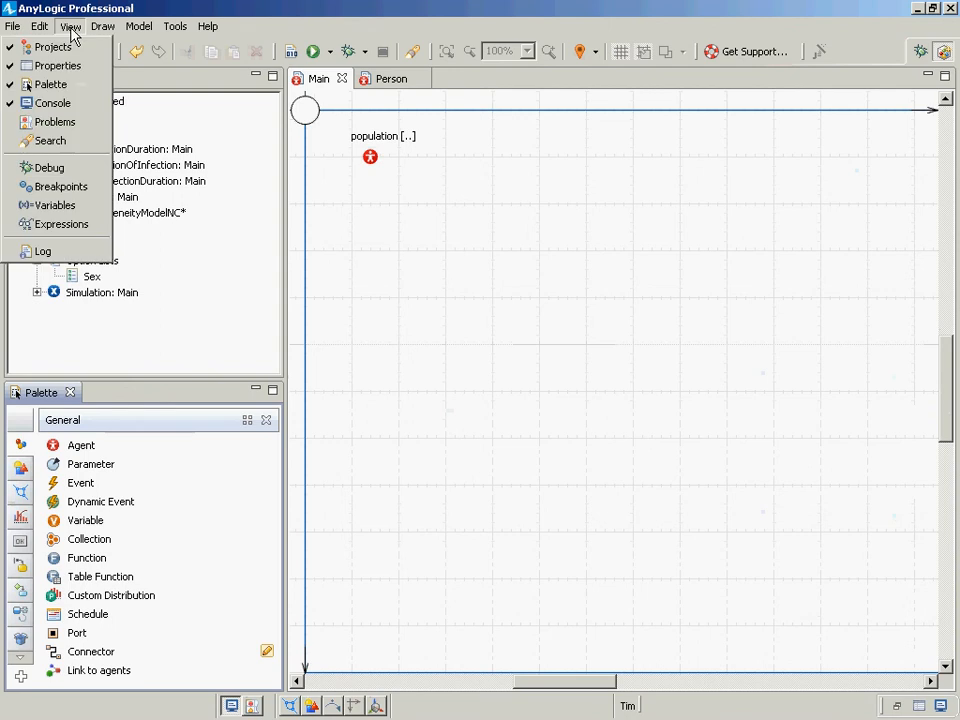
click(62, 71)
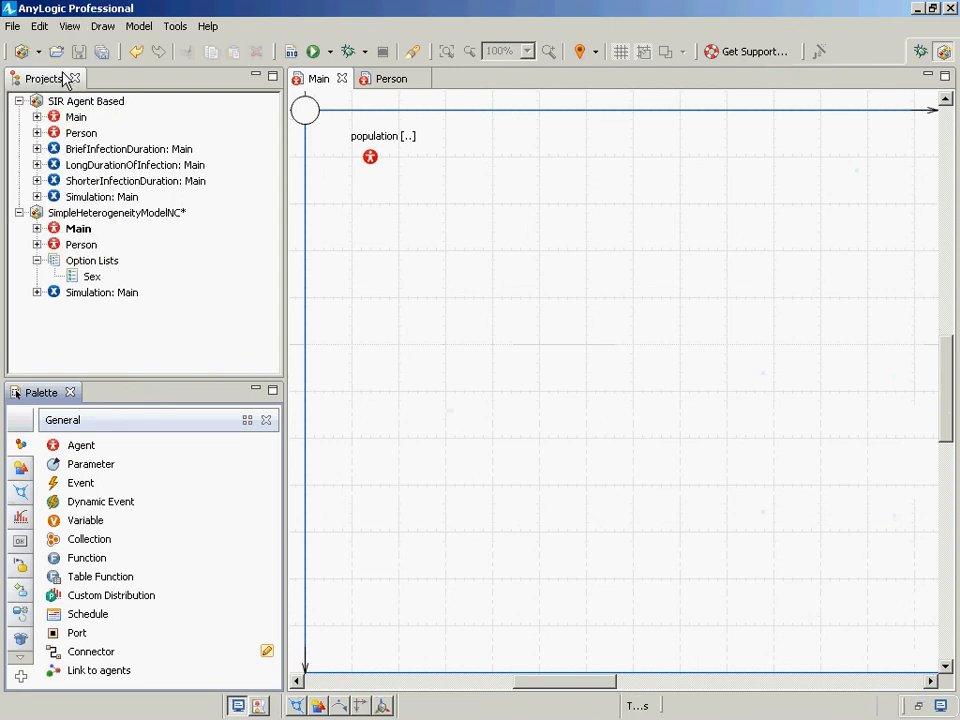
click(69, 26)
click(50, 66)
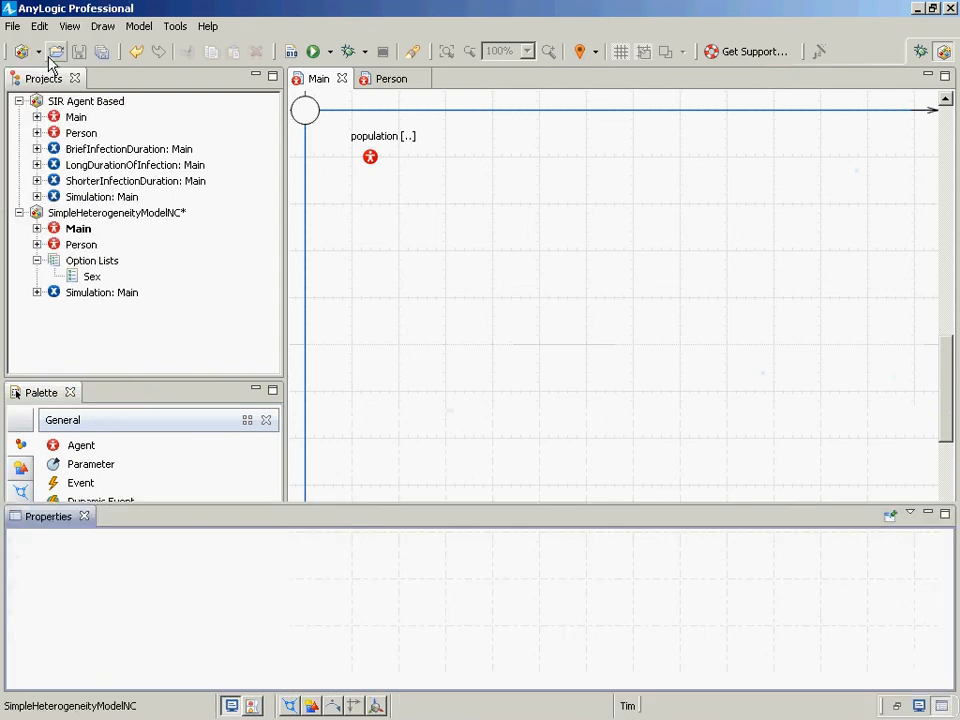
Restore the minimized Properties and Console views to the layout and group them together below the editor.
drag(60, 516, 937, 708)
click(938, 707)
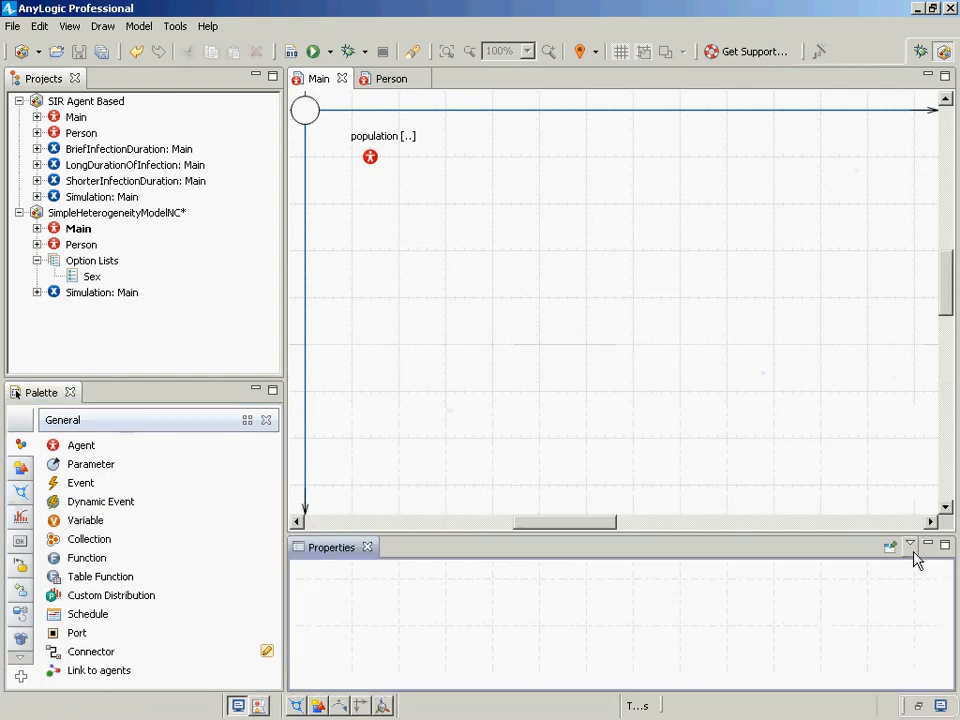
click(927, 545)
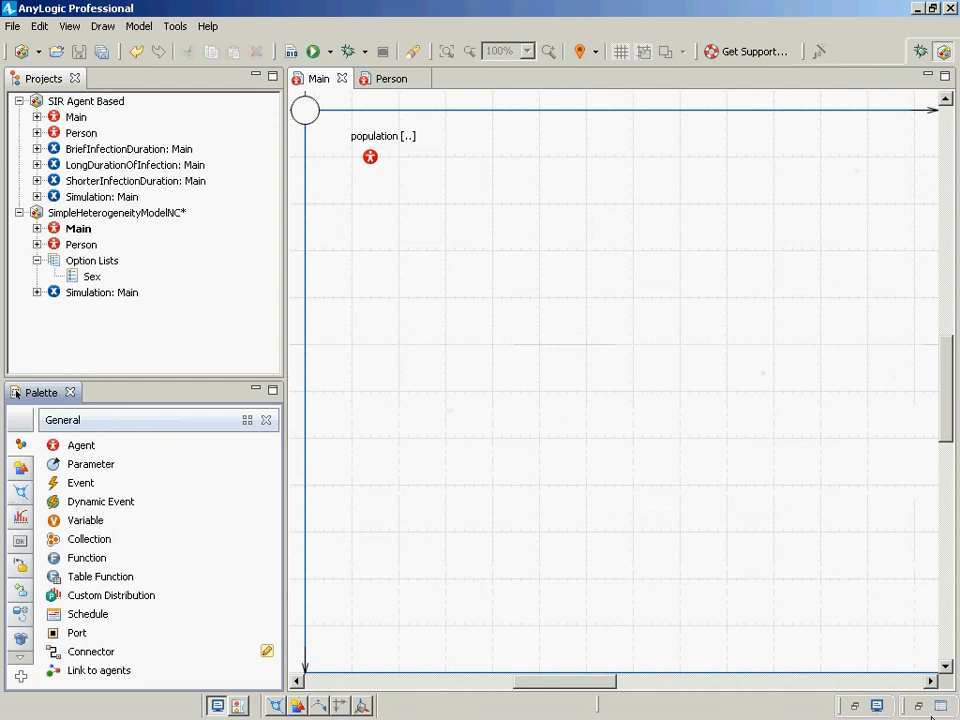
click(938, 707)
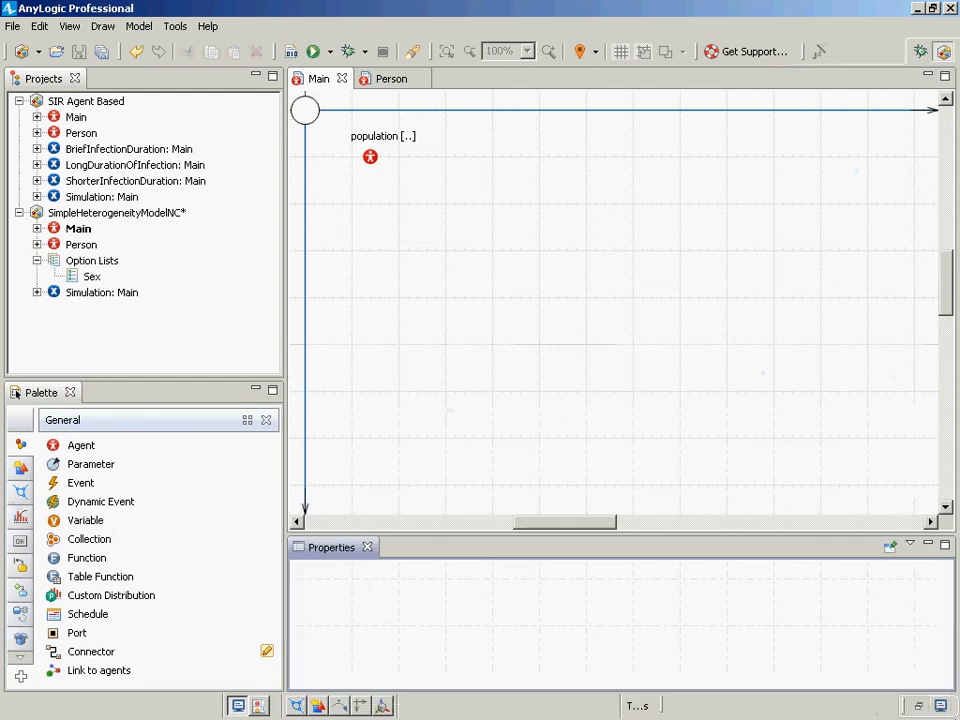
click(924, 706)
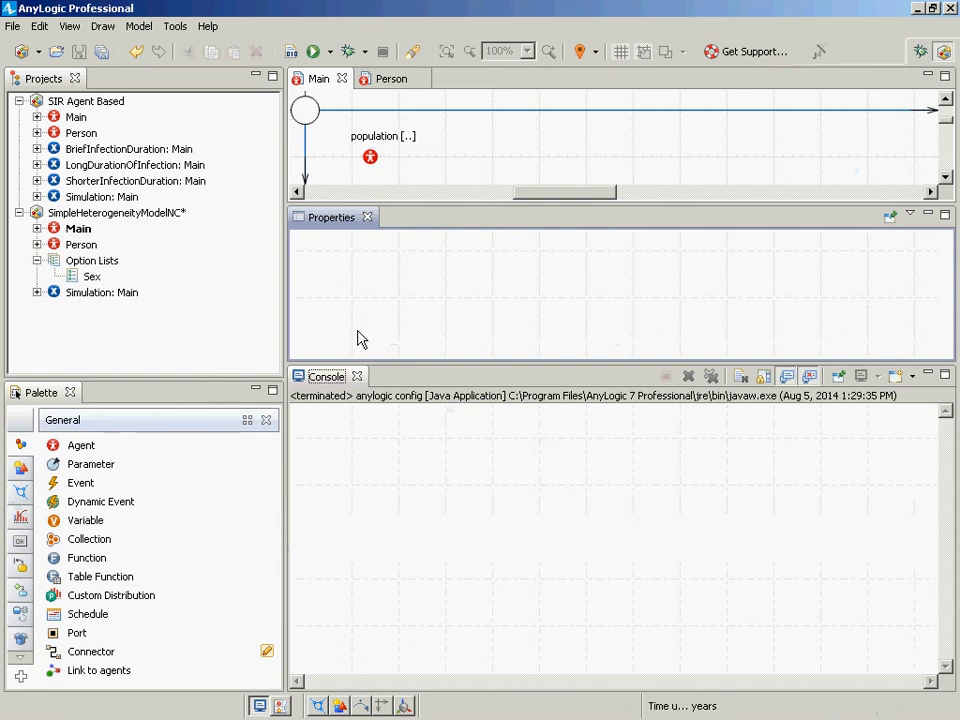
drag(431, 223, 420, 380)
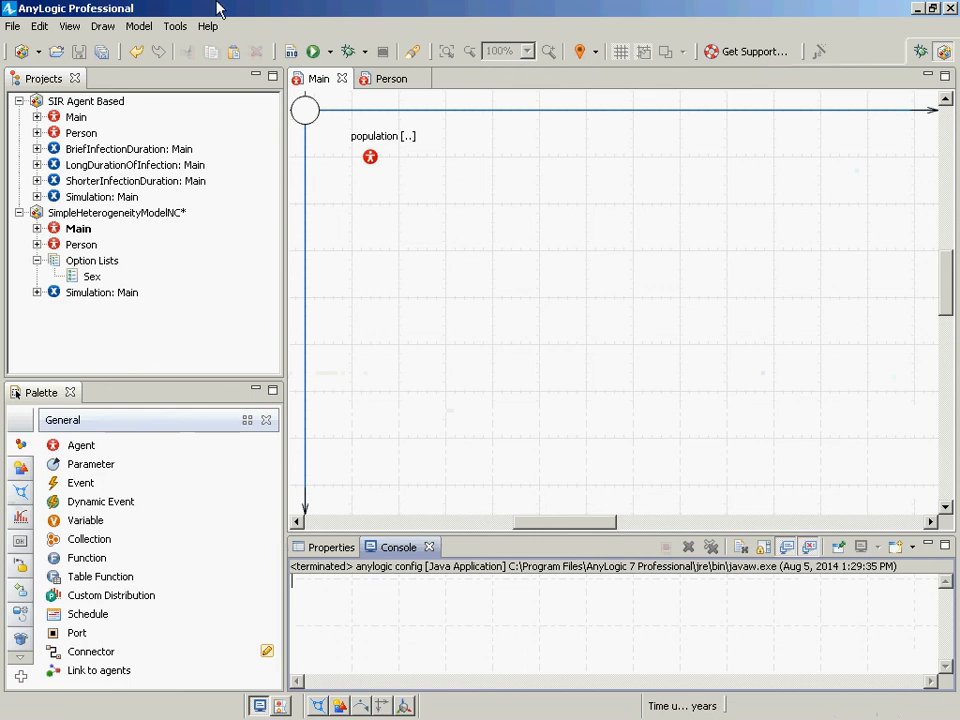
Open the Example Models on the Welcome page, restore the page once after minimizing it, and leave it minimized.
click(201, 27)
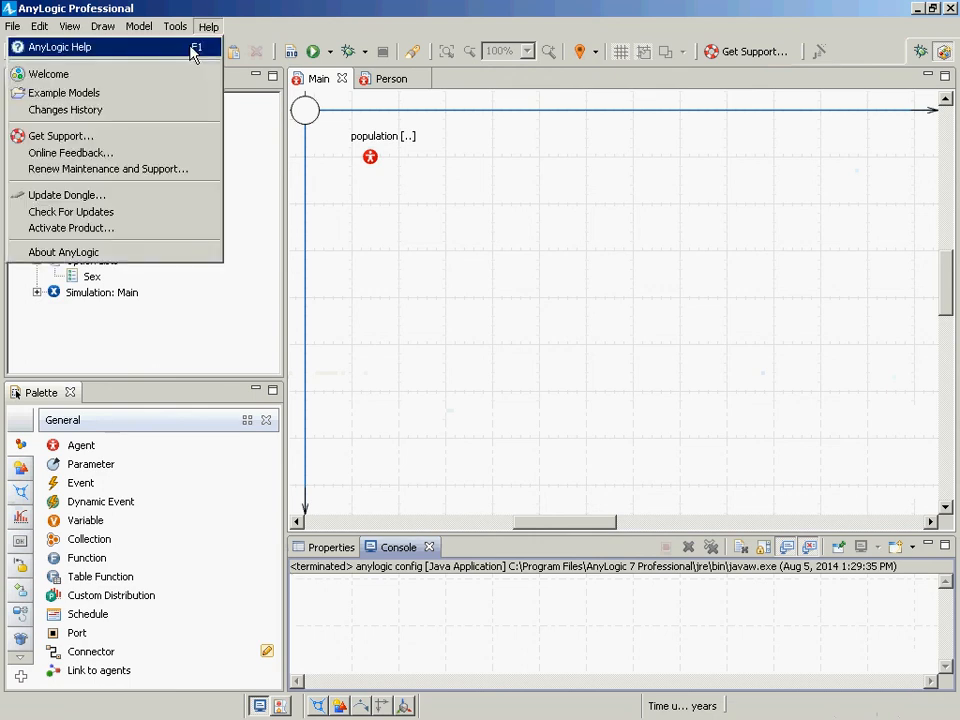
click(154, 94)
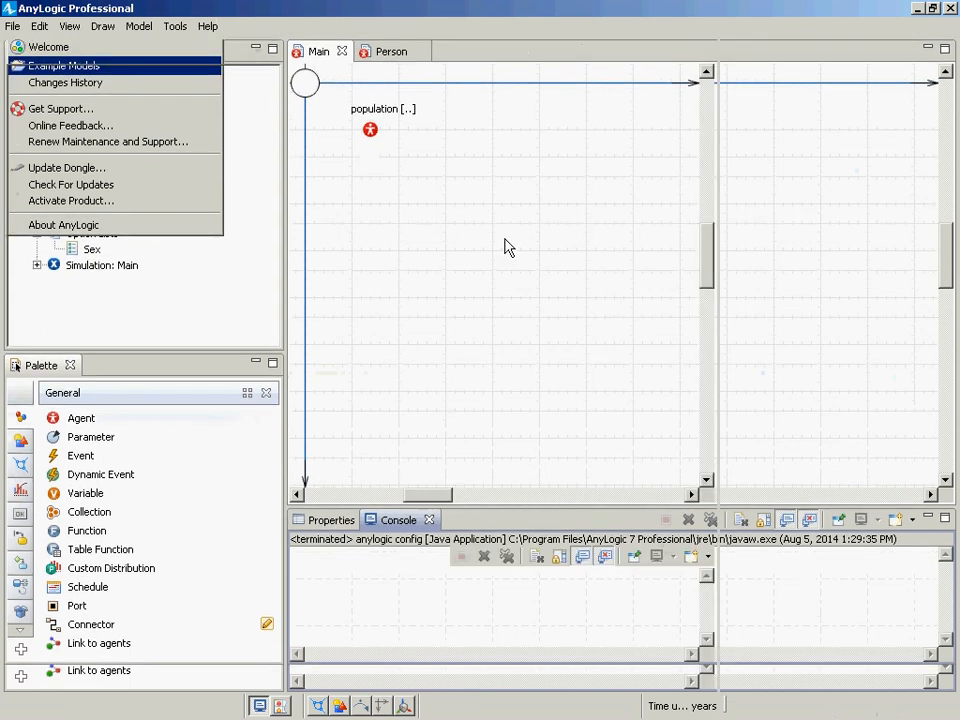
click(928, 46)
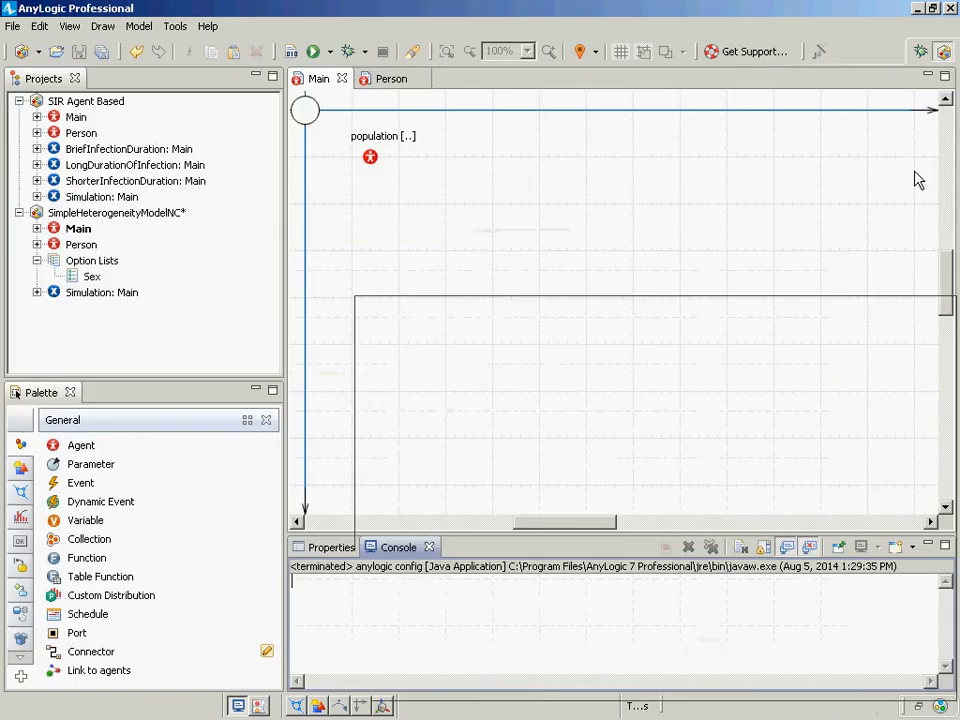
click(921, 706)
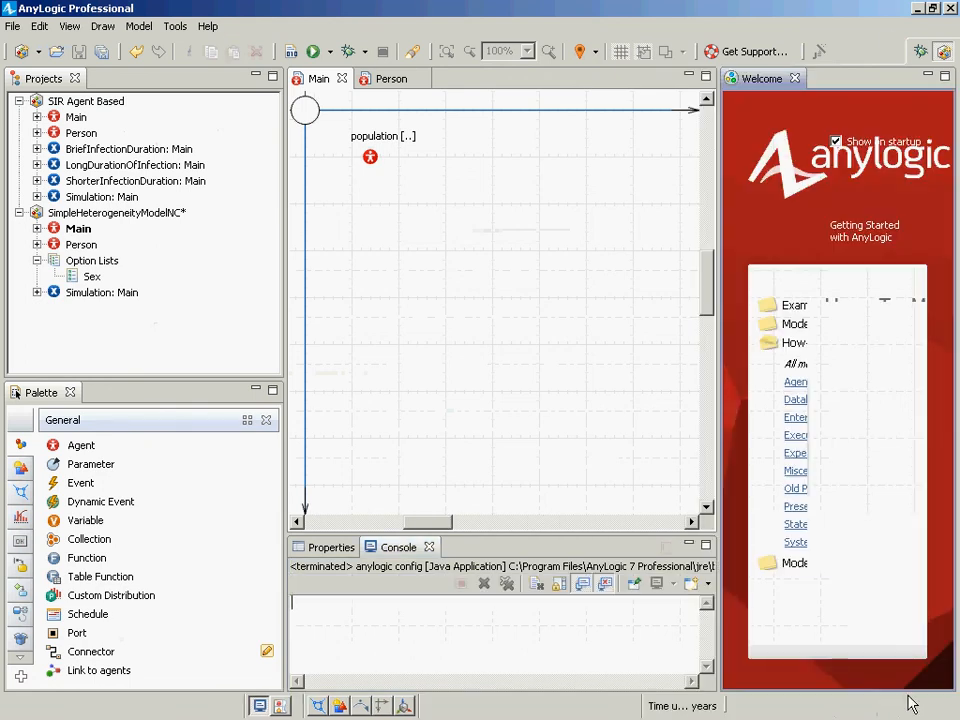
click(928, 75)
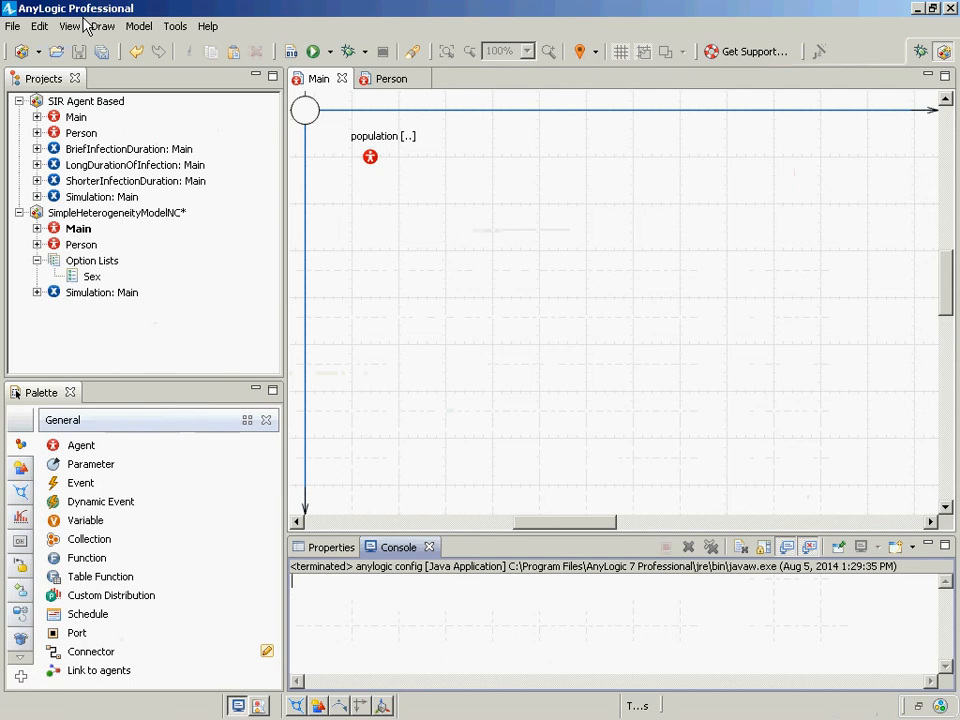
key(alt+Tab)
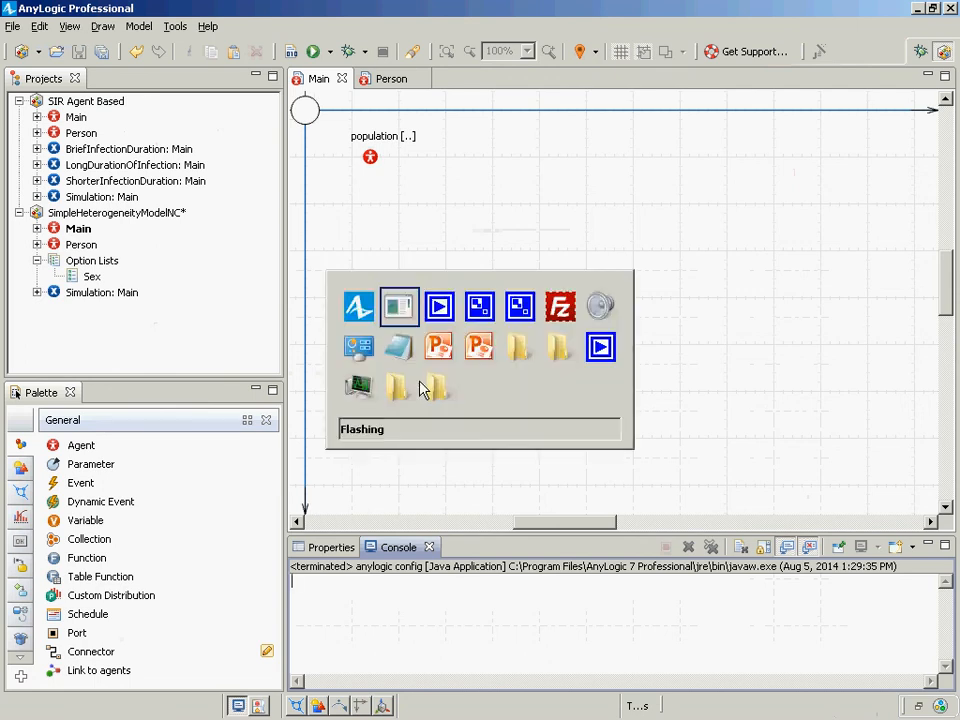
key(alt+Tab)
key(Tab)
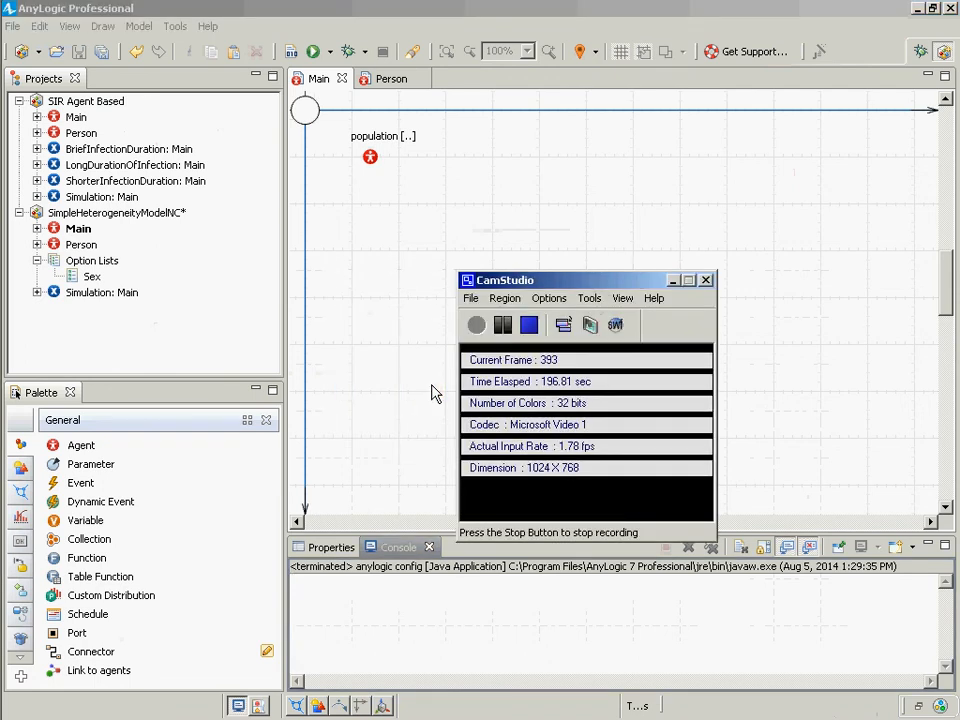